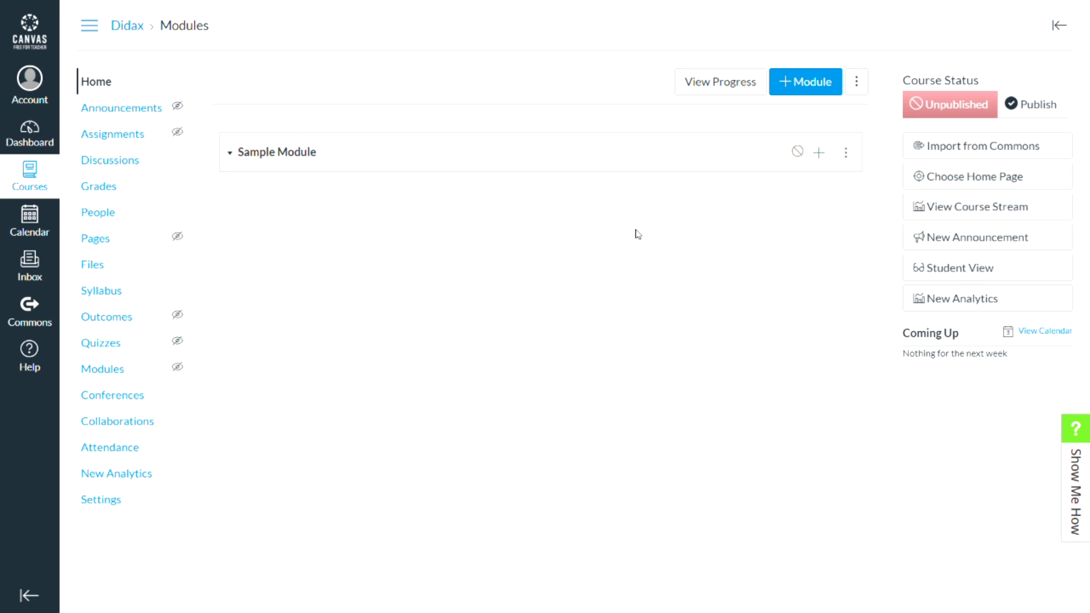
# Step: Open the Add Item dialog for the empty Sample Module
pyautogui.click(818, 152)
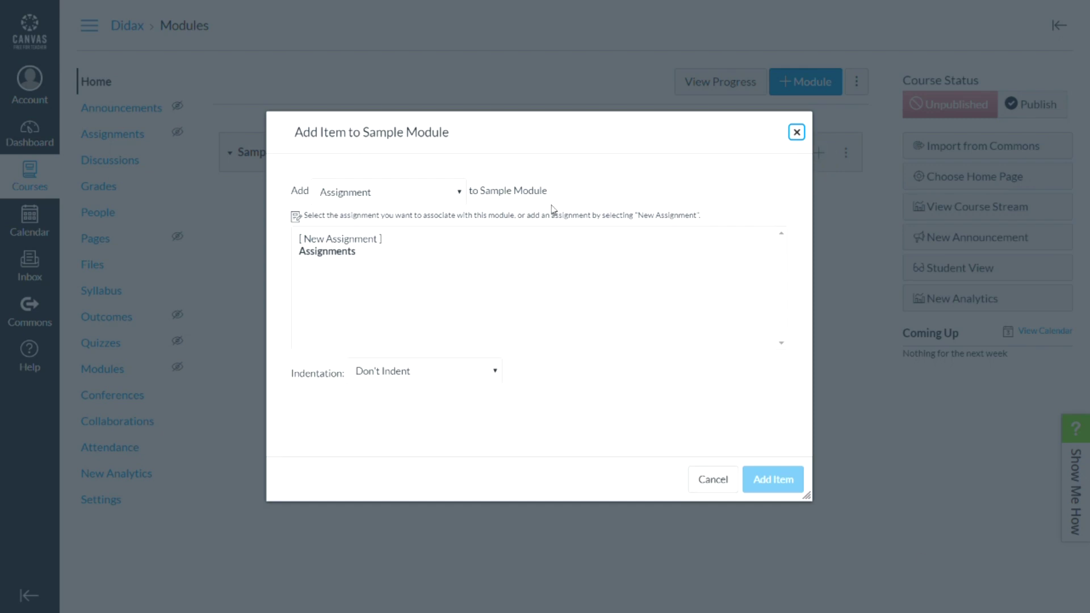
# Step: Add a [ New Page ] item titled 'Virtual Manipulatives' to Sample Module
pyautogui.click(448, 197)
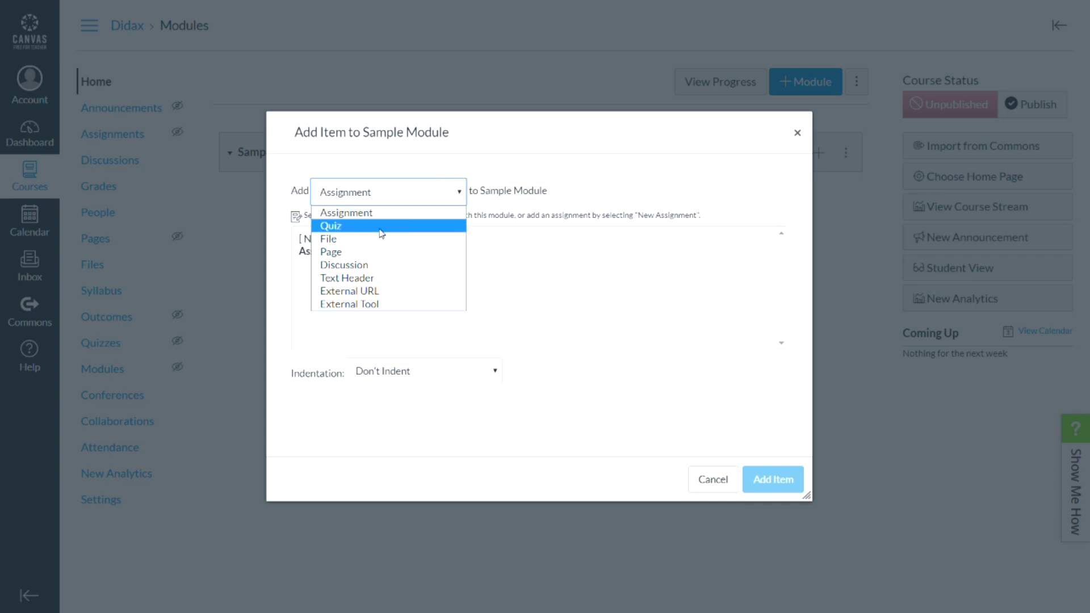
pyautogui.click(364, 250)
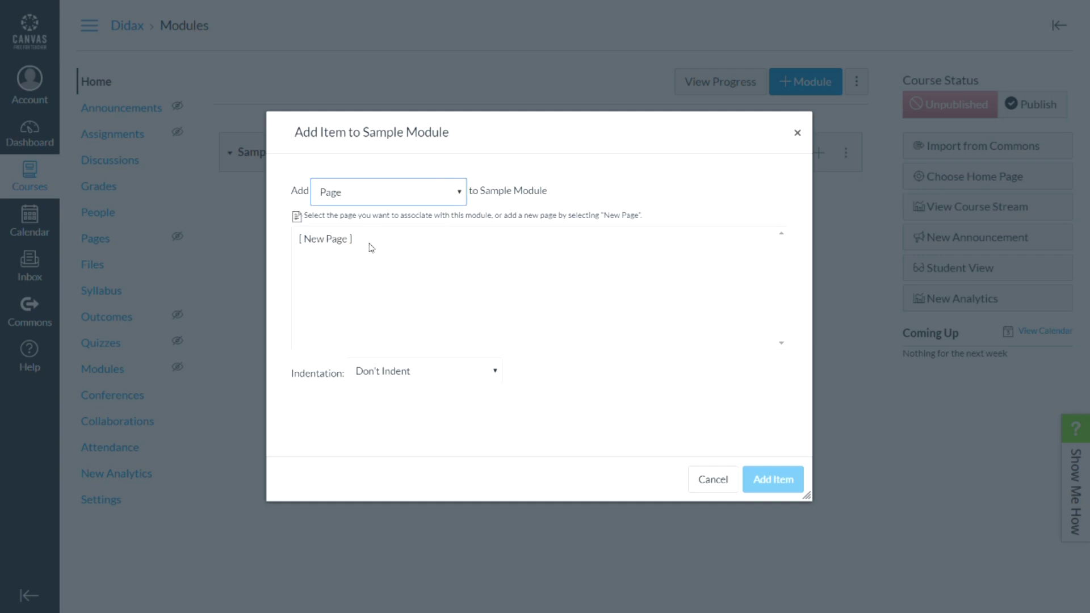
pyautogui.click(328, 241)
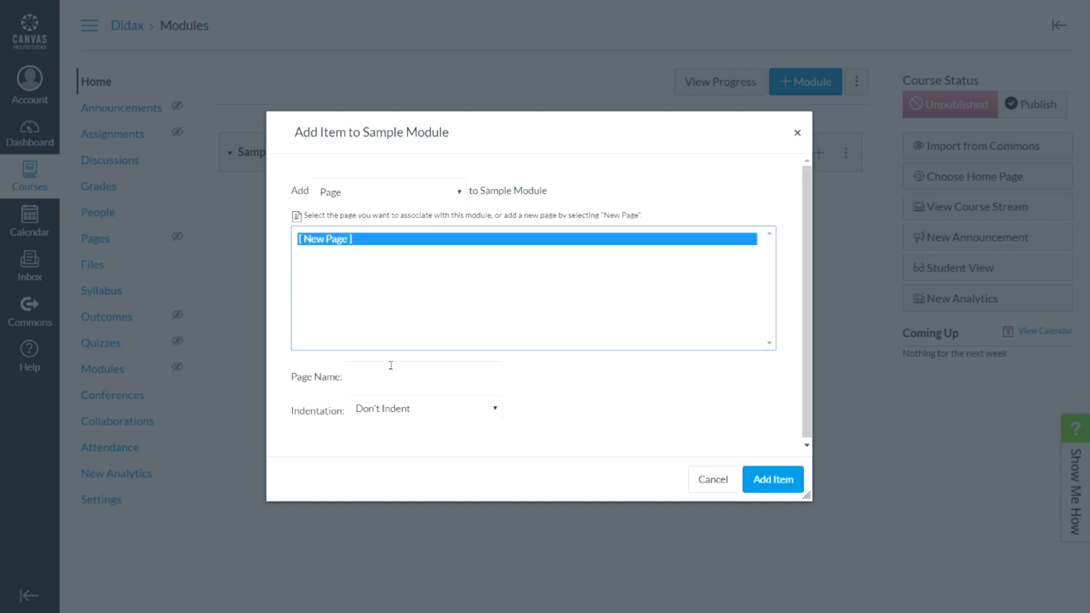
pyautogui.click(368, 372)
pyautogui.write('Virtual Manipulatives')
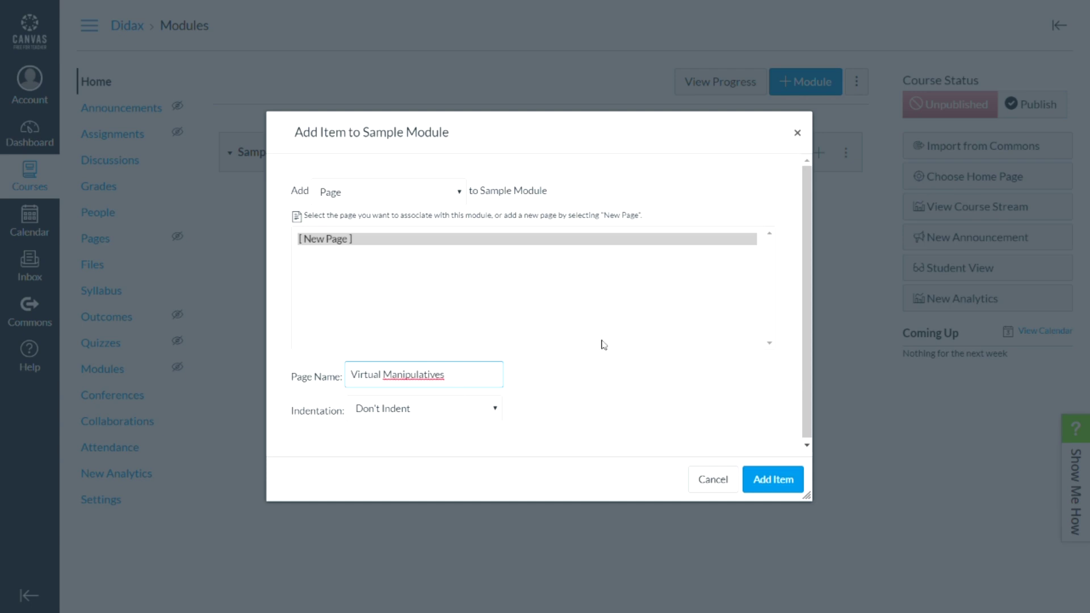
pyautogui.click(779, 480)
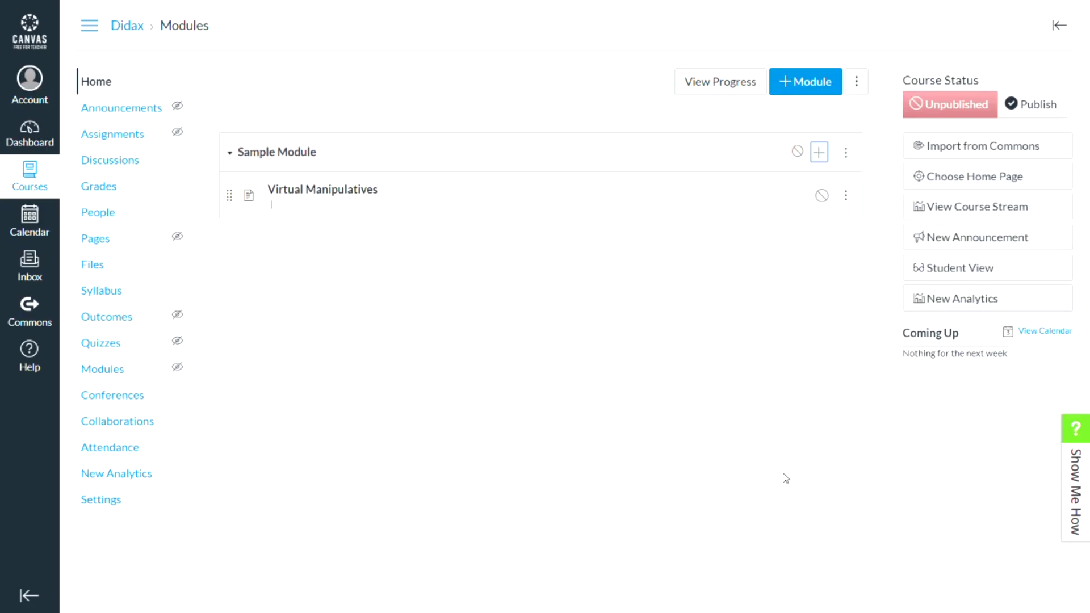
# Step: Open the Virtual Manipulatives page from the module and put it into edit mode
pyautogui.click(325, 194)
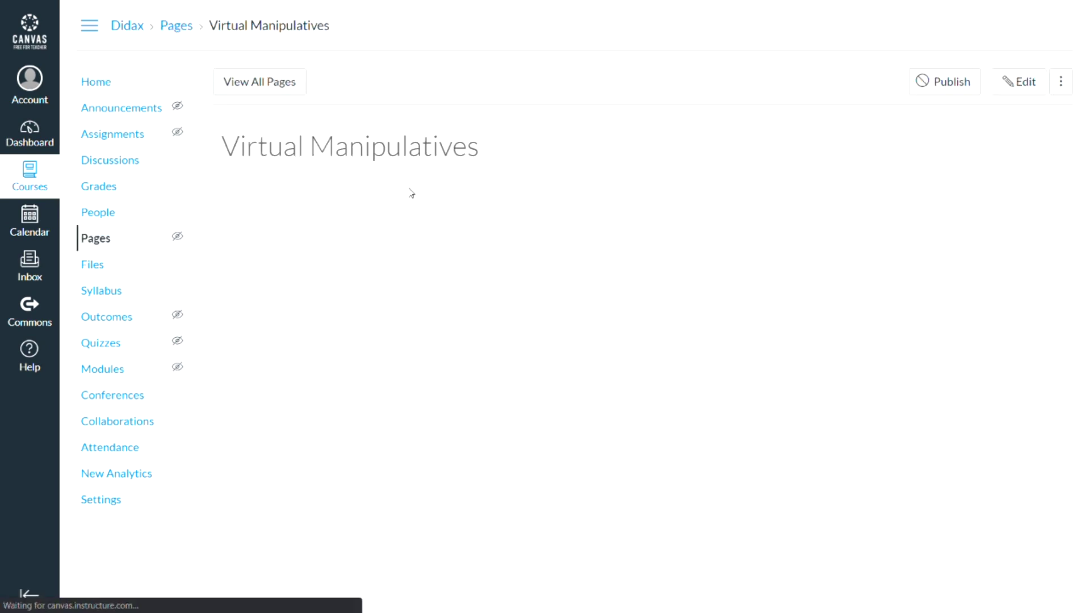
pyautogui.click(1020, 84)
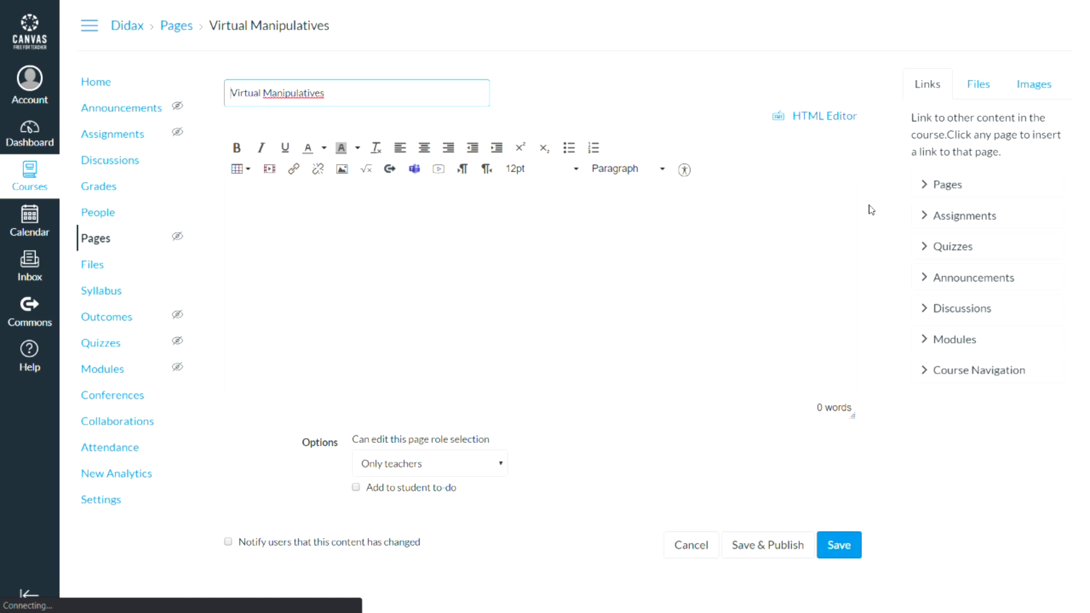
# Step: Write 'Virtual Two Color Counters' in the page body and switch to the HTML source view
pyautogui.click(327, 203)
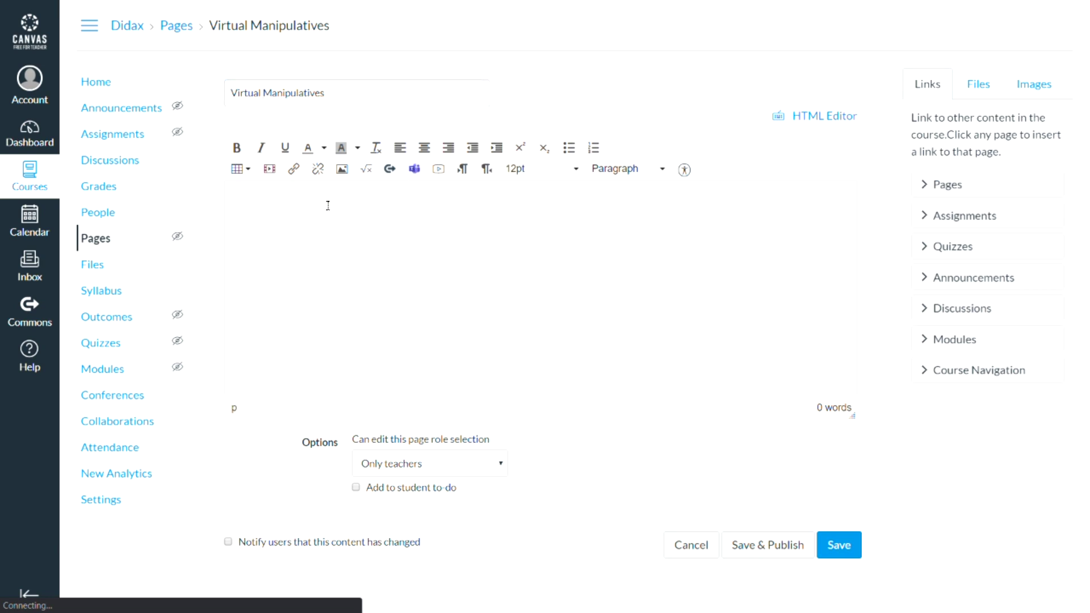
pyautogui.write('Virtual Two Color')
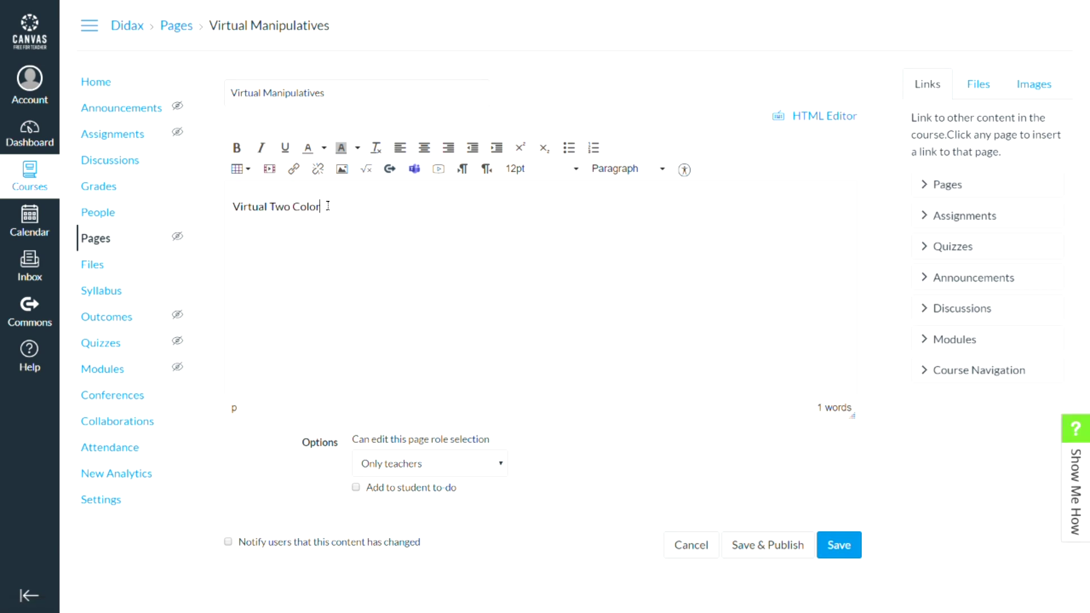
pyautogui.write(' Counters')
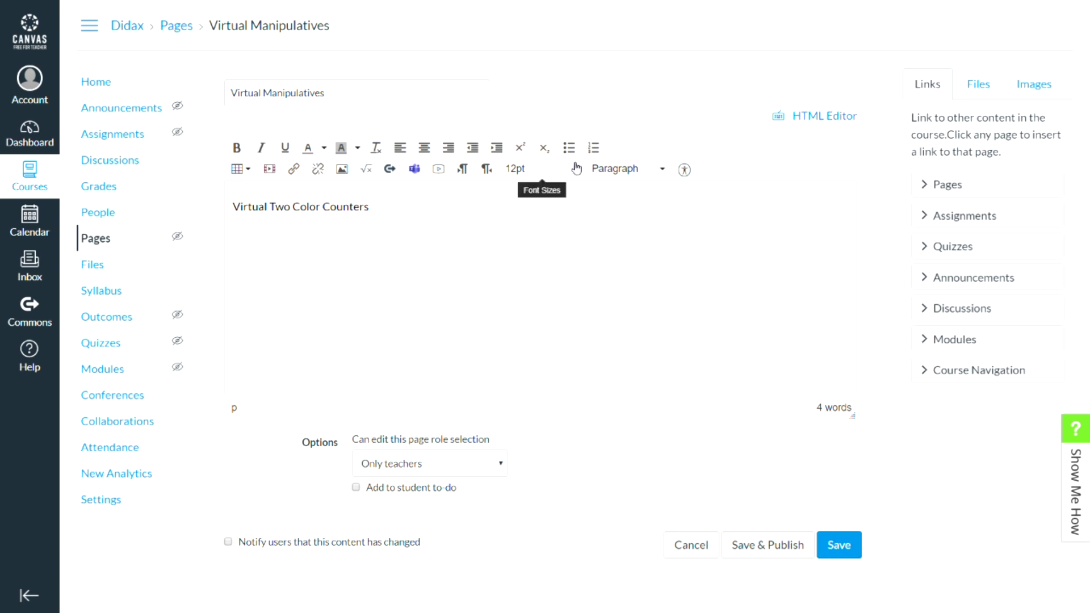
pyautogui.click(822, 118)
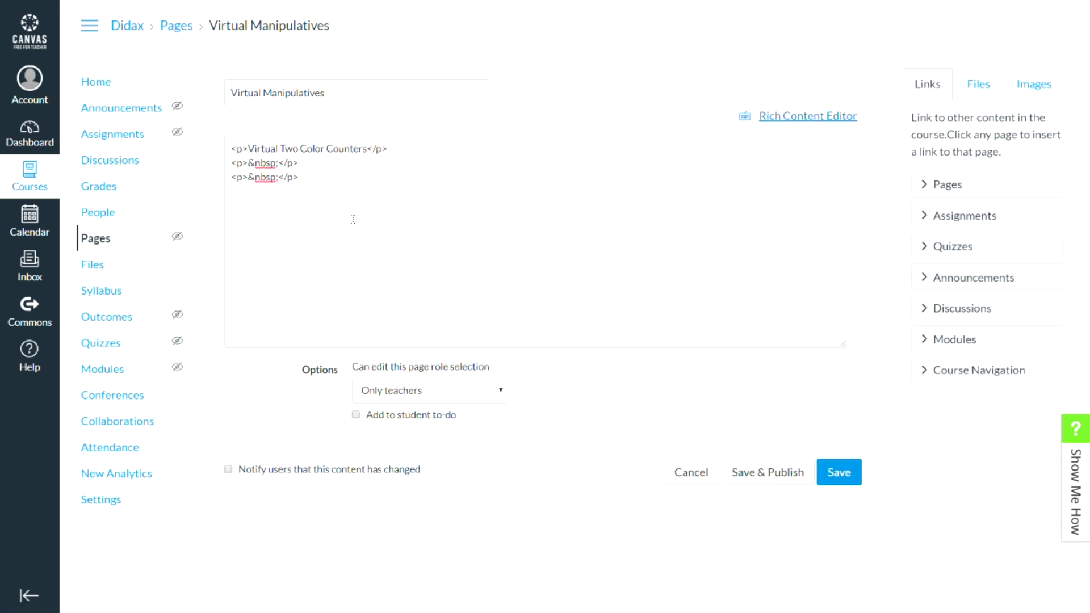
# Step: Paste the 720×480 Didax counters iframe on a new HTML line and save the page
pyautogui.click(283, 200)
pyautogui.click(314, 177)
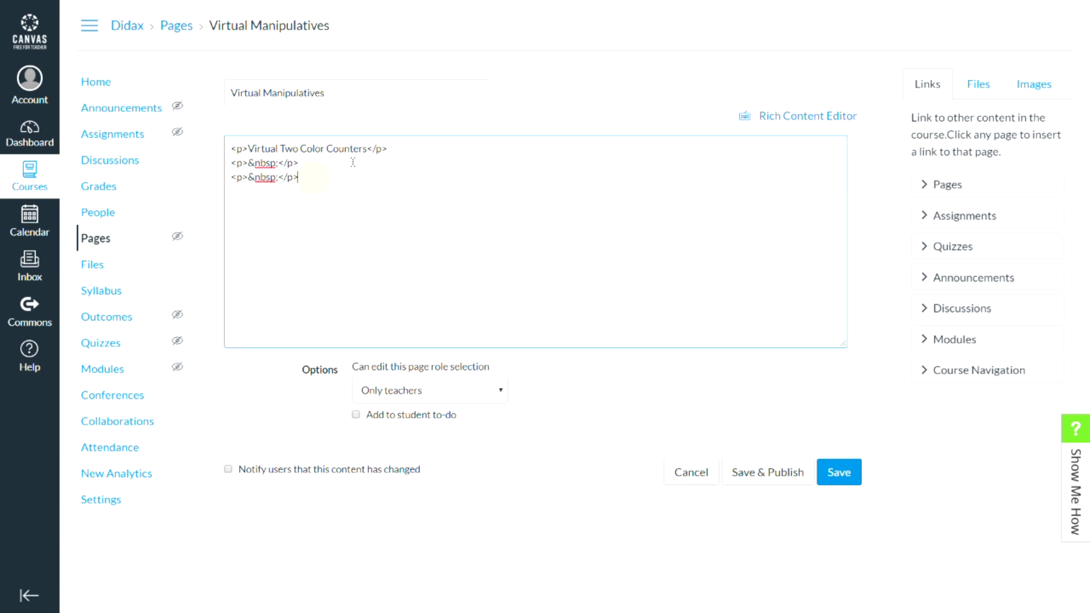
pyautogui.press('Return')
pyautogui.click(297, 193)
pyautogui.write('<iframe src="https://www.didax.com/apps/two-color-counters" width="720" height="480"></iframe>')
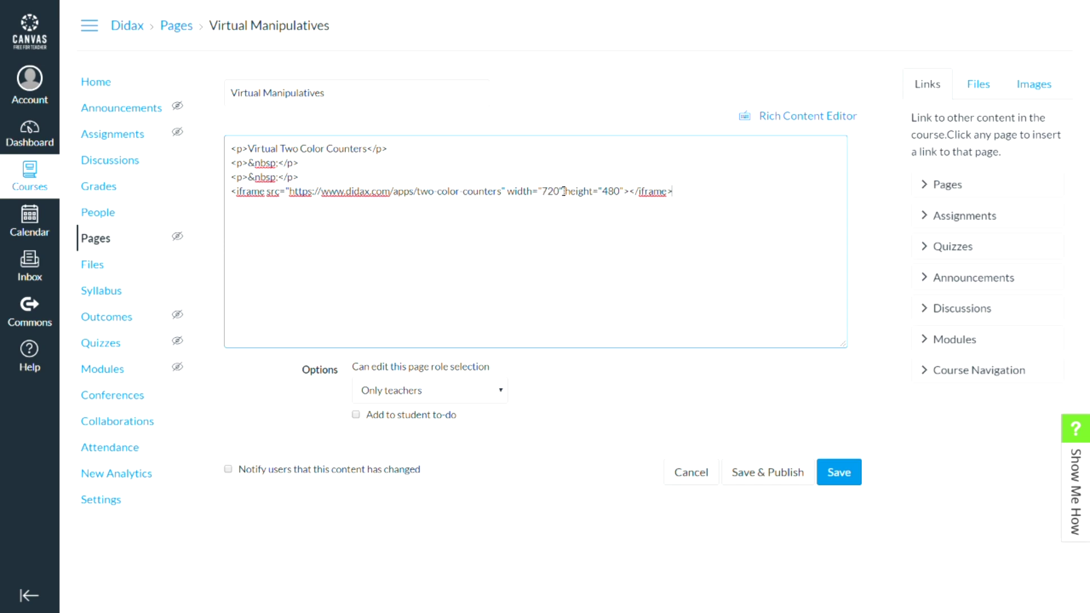
pyautogui.click(613, 222)
pyautogui.click(845, 478)
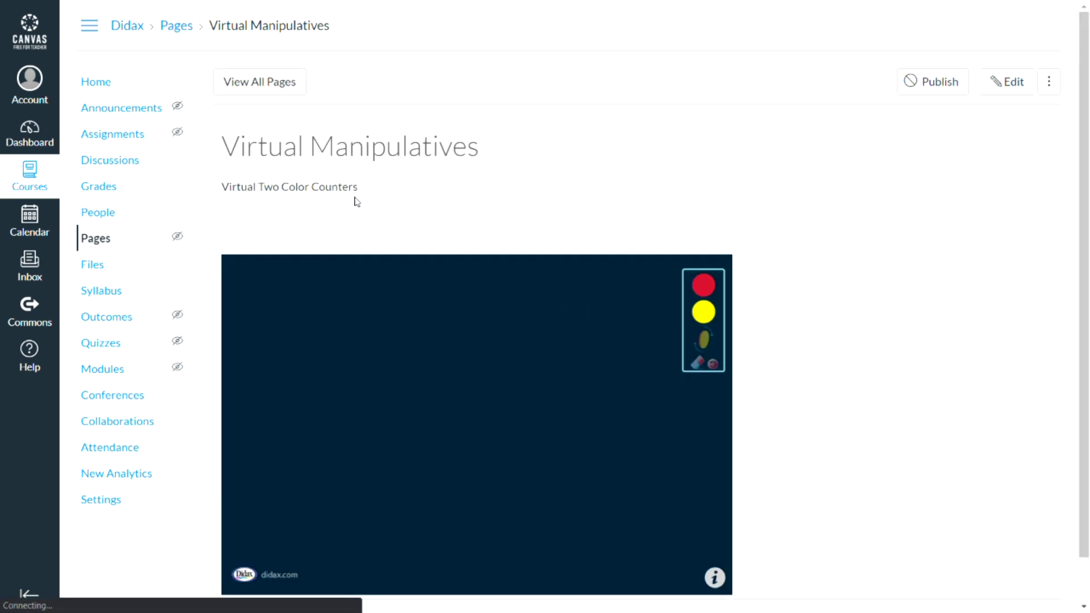
# Step: Test the embed with a red and a yellow counter, then return to the Modules page
pyautogui.scroll(-1, 446, 339)
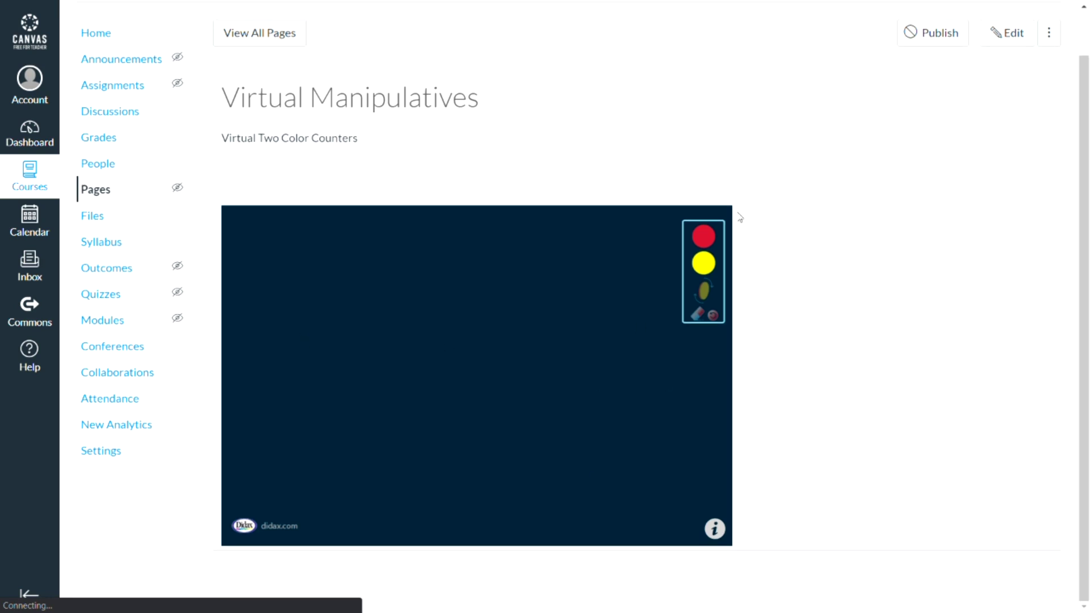
pyautogui.moveTo(702, 235); pyautogui.dragTo(414, 301)
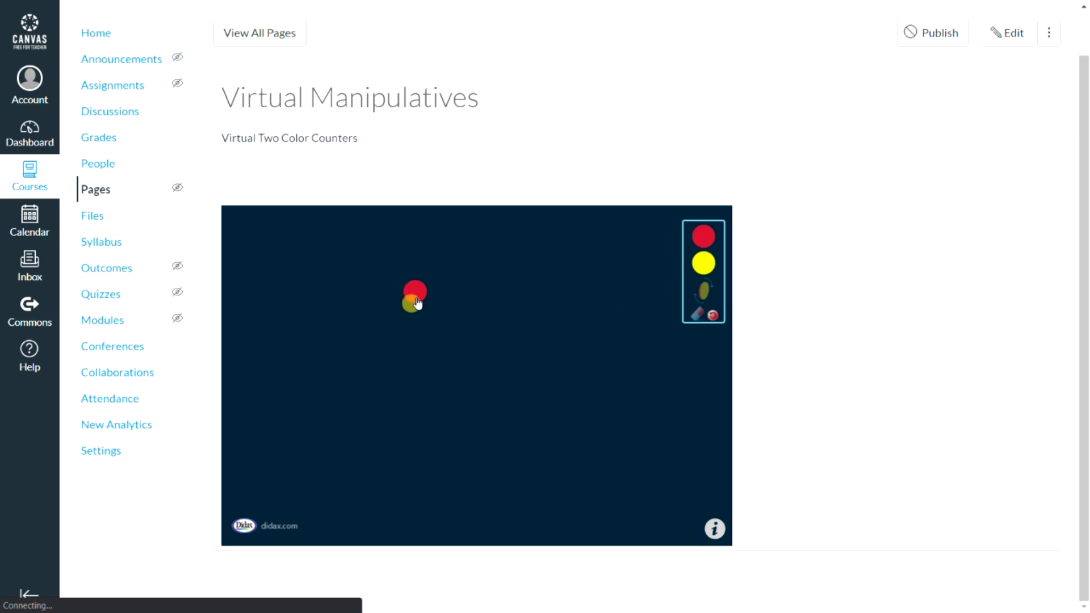
pyautogui.moveTo(703, 263); pyautogui.dragTo(489, 365)
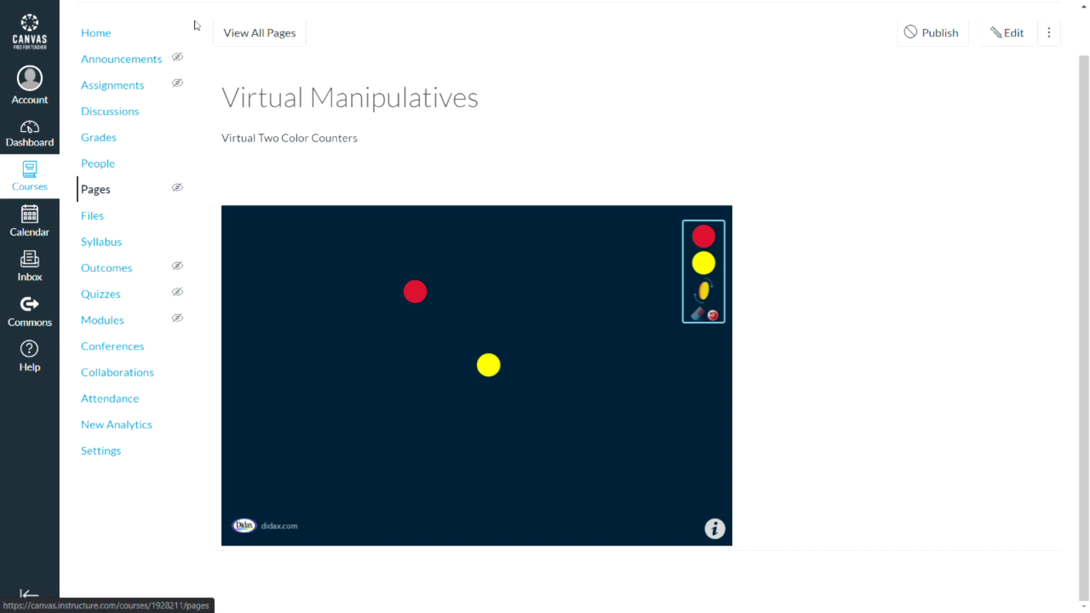
pyautogui.click(104, 323)
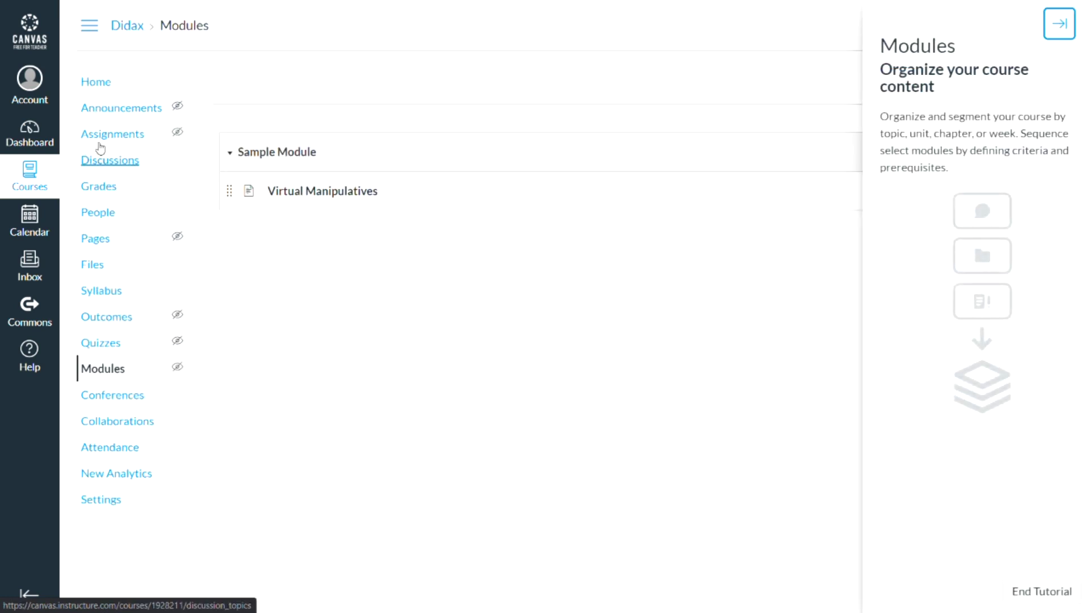
# Step: Create a new assignment named 'Exploring Equivalent Fractions.'
pyautogui.click(99, 136)
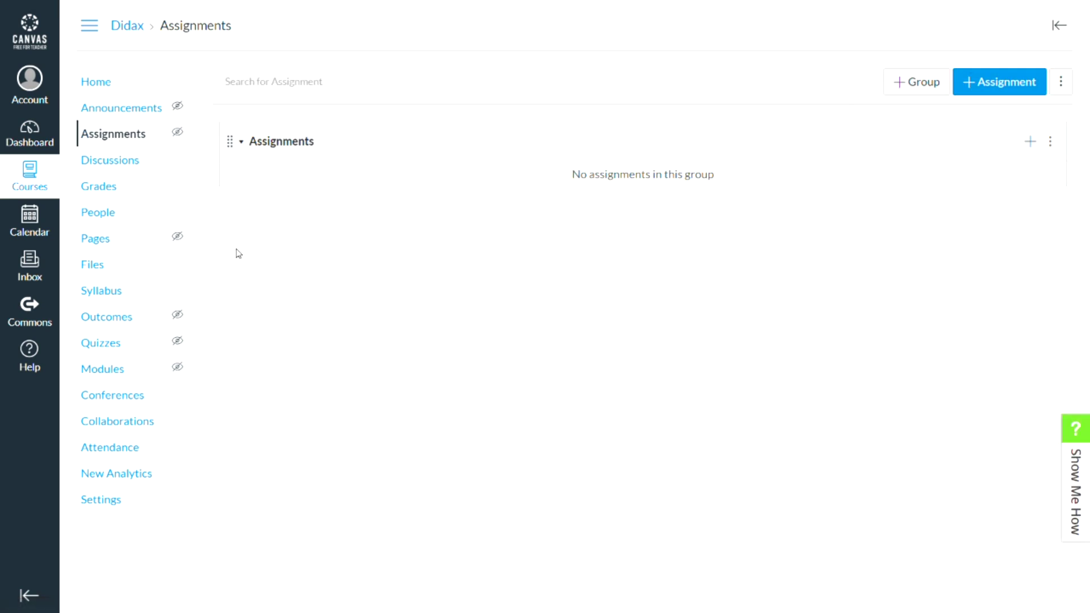
pyautogui.click(1002, 81)
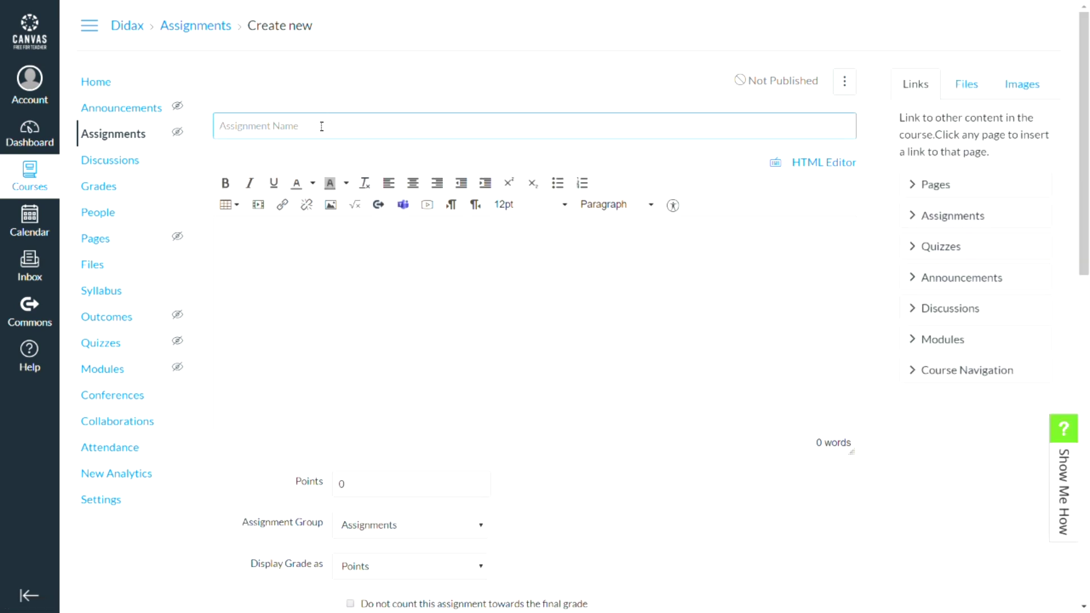
pyautogui.write('Exploring Equivalent Fractions.')
# Step: Write the description telling students to use the manipulatives below and download the worksheet, fixing typos
pyautogui.click(346, 256)
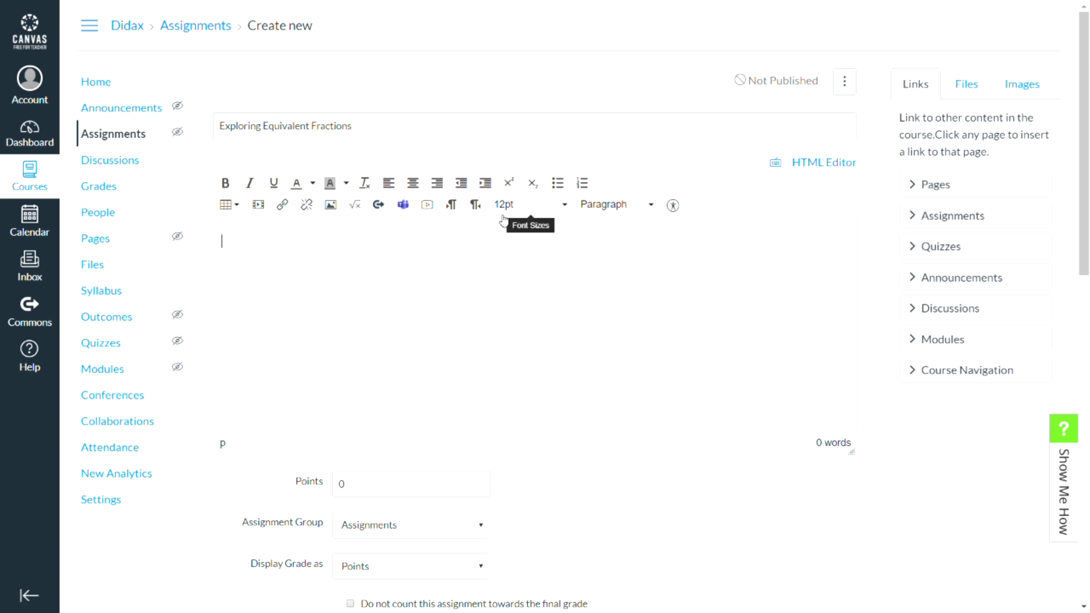
pyautogui.write('Re')
pyautogui.press('BackSpace')
pyautogui.press('BackSpace')
pyautogui.write('Use the virtual manipulatives below to ')
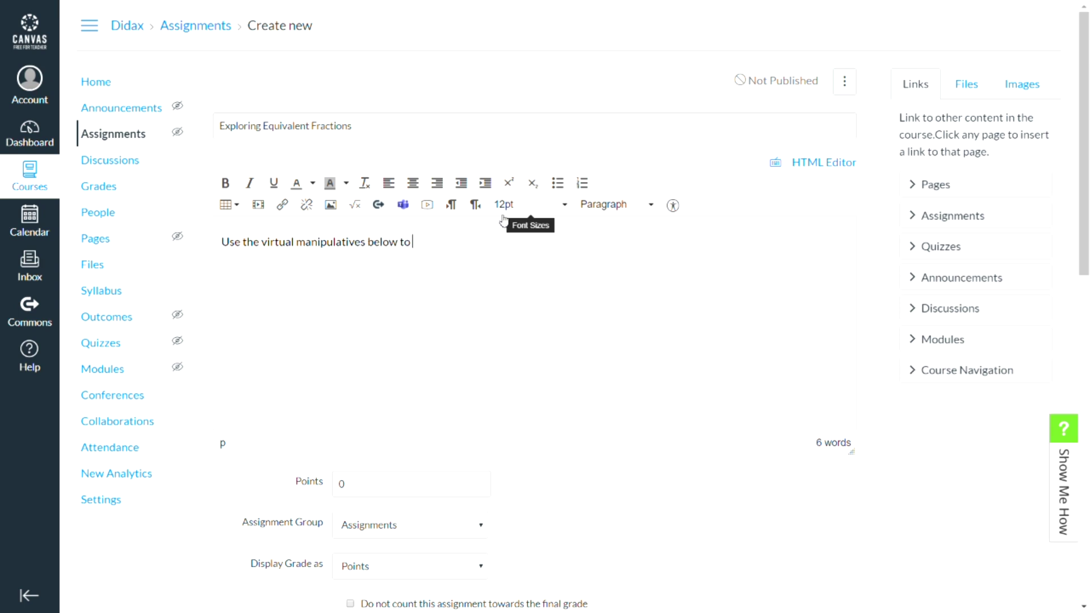
pyautogui.write('help o')
pyautogui.write('u explore frac')
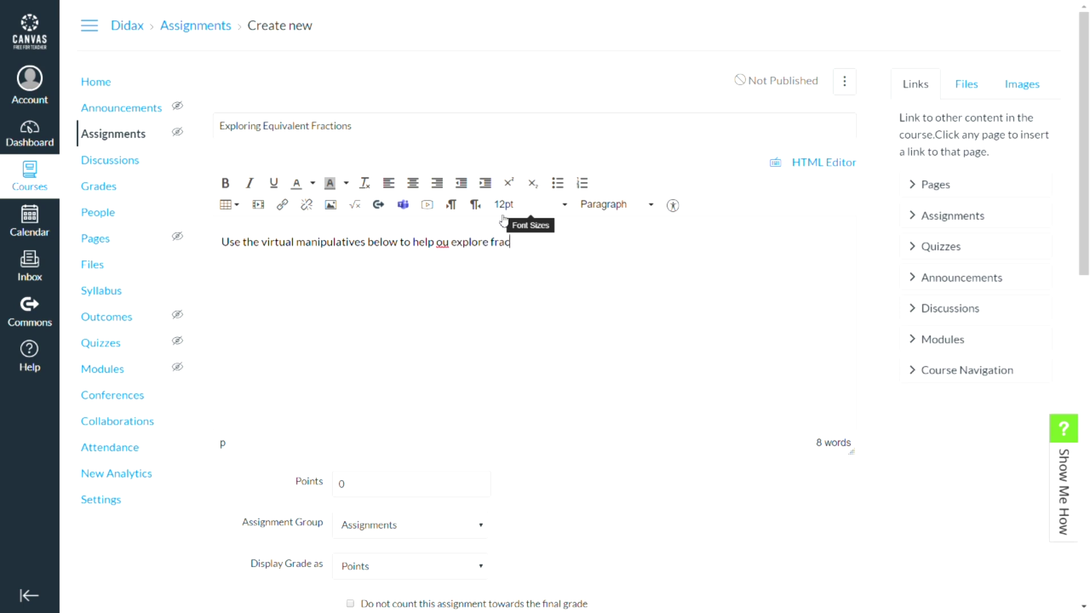
pyautogui.write('tions. Download teh work')
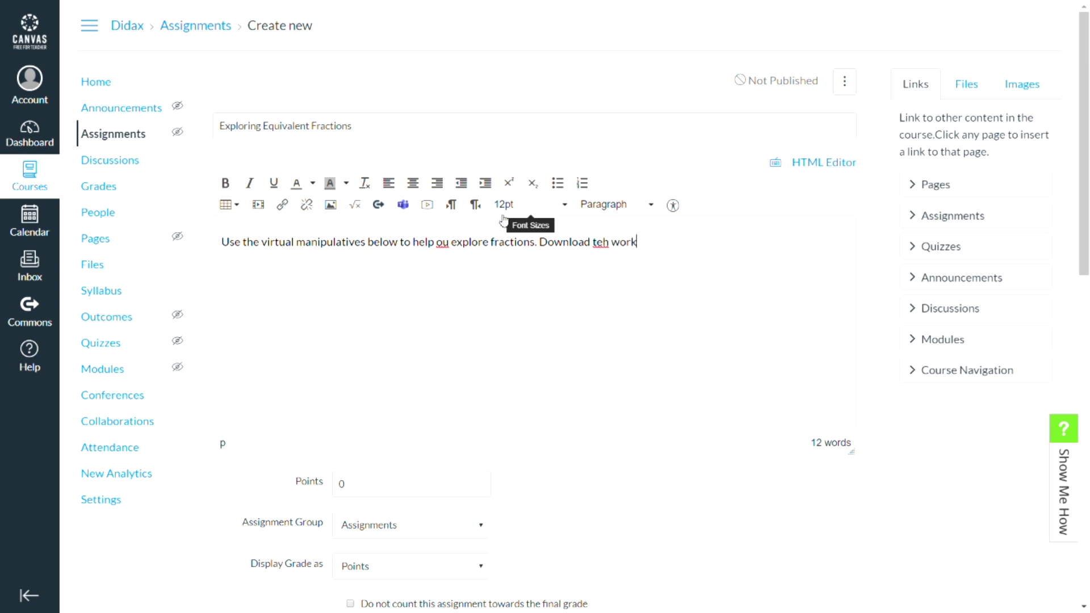
pyautogui.write('sheet here.')
pyautogui.doubleClick(604, 242)
pyautogui.write('the')
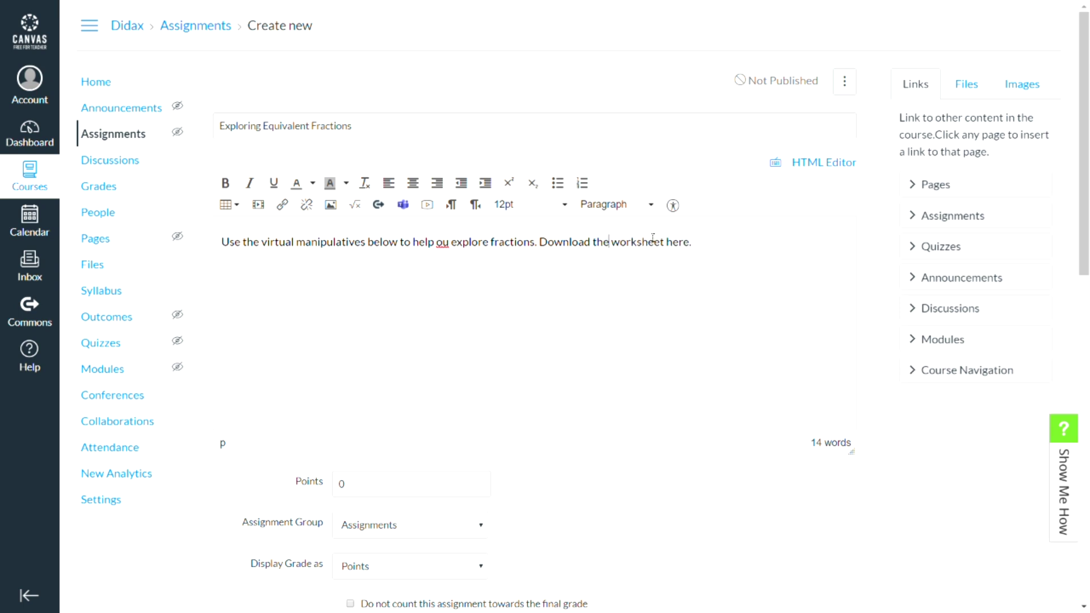
pyautogui.click(438, 242)
pyautogui.write('y')
# Step: Link the word 'here' to the course file Equivalent Fractions Practice.pdf
pyautogui.doubleClick(679, 241)
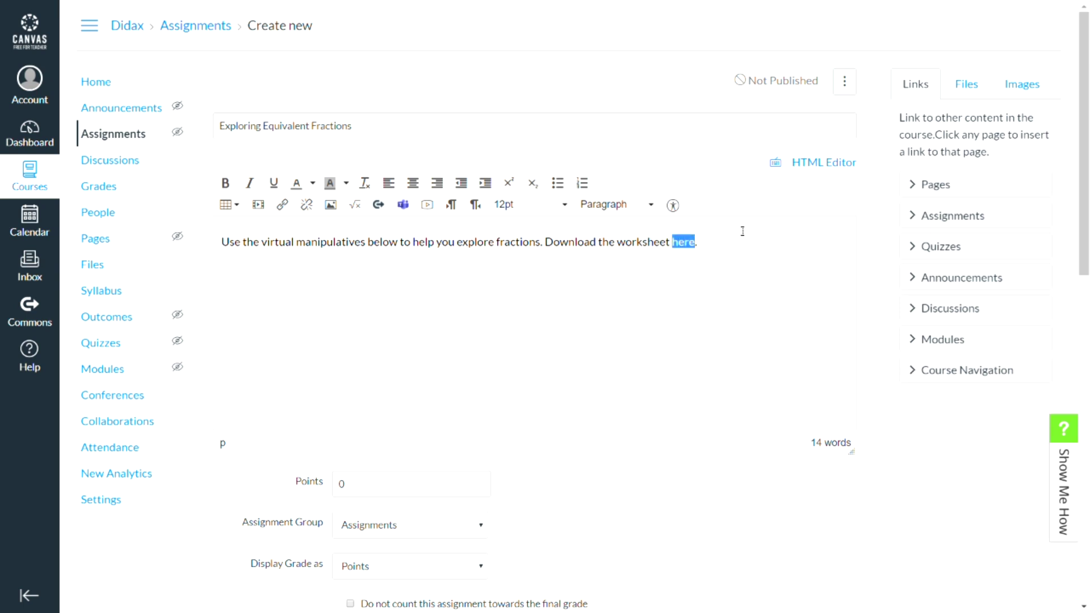
pyautogui.click(964, 85)
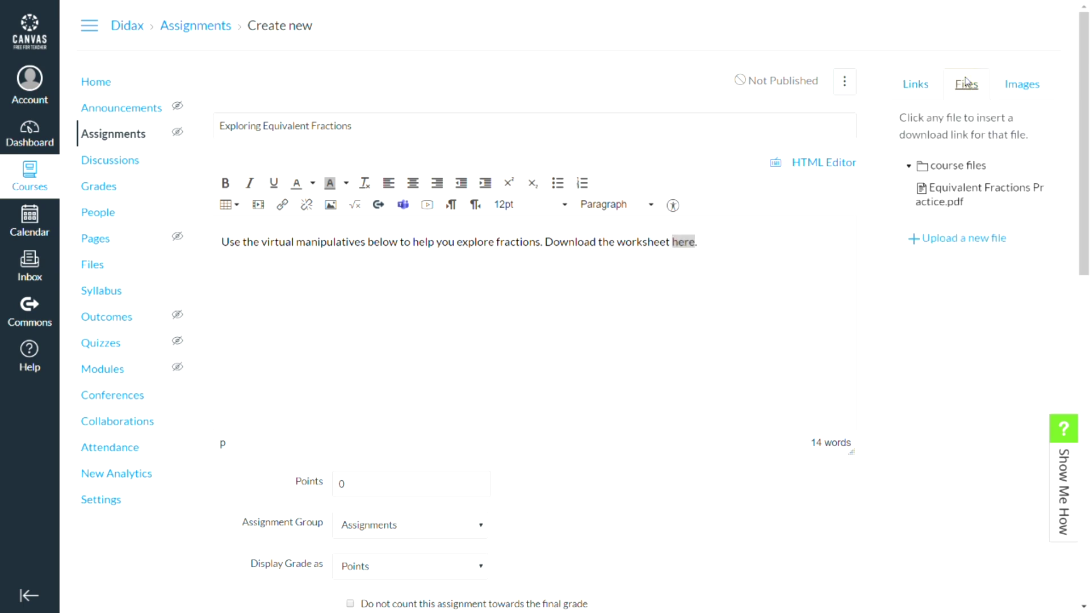
pyautogui.click(958, 196)
pyautogui.click(738, 255)
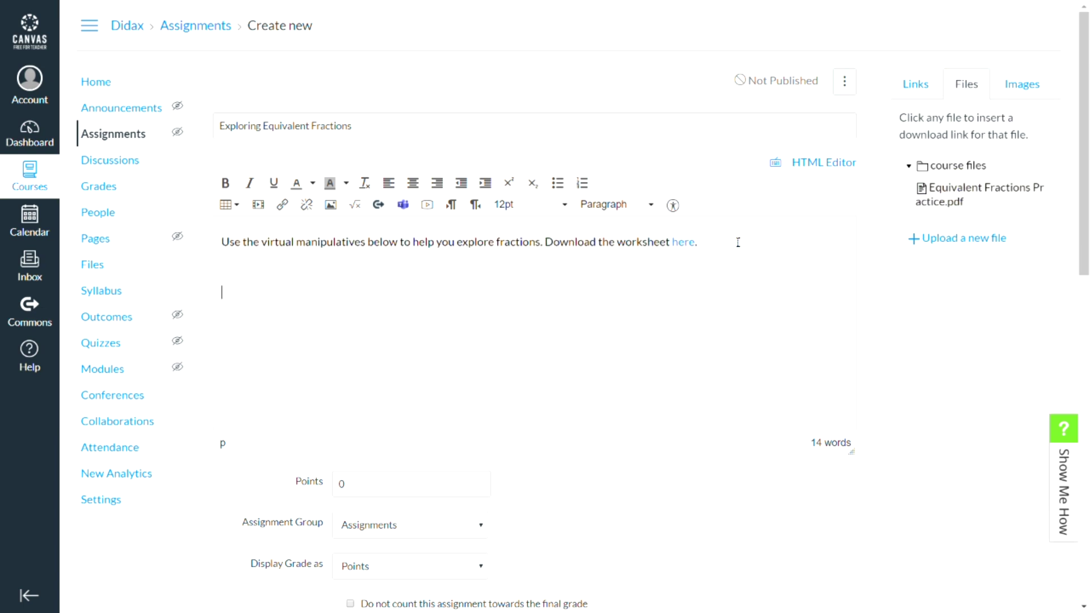
# Step: Append the 720×480 Didax two-color counters iframe to the description's HTML source
pyautogui.click(837, 164)
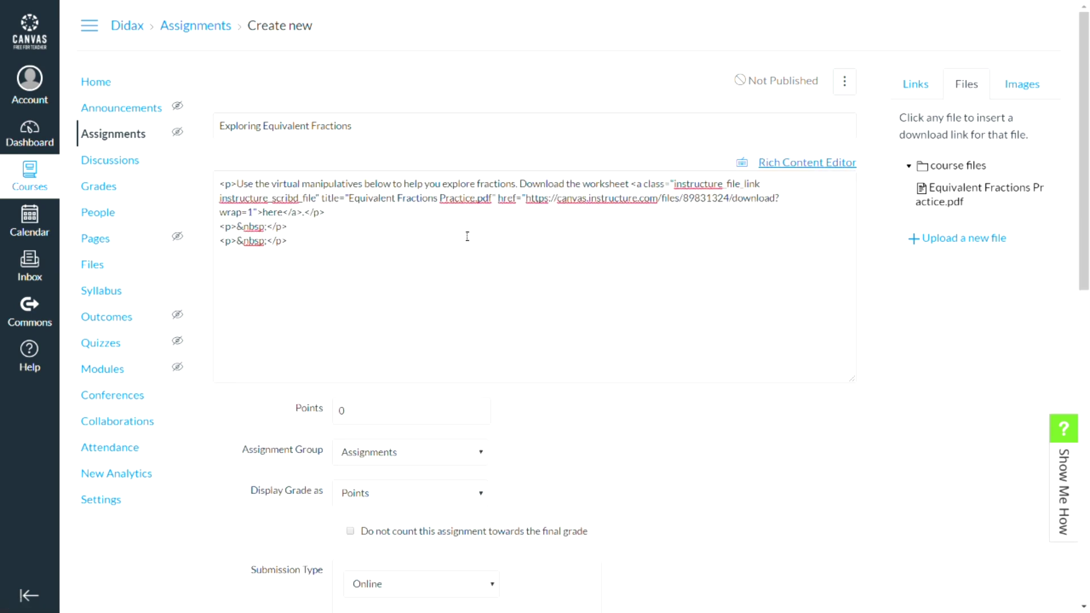
pyautogui.click(295, 260)
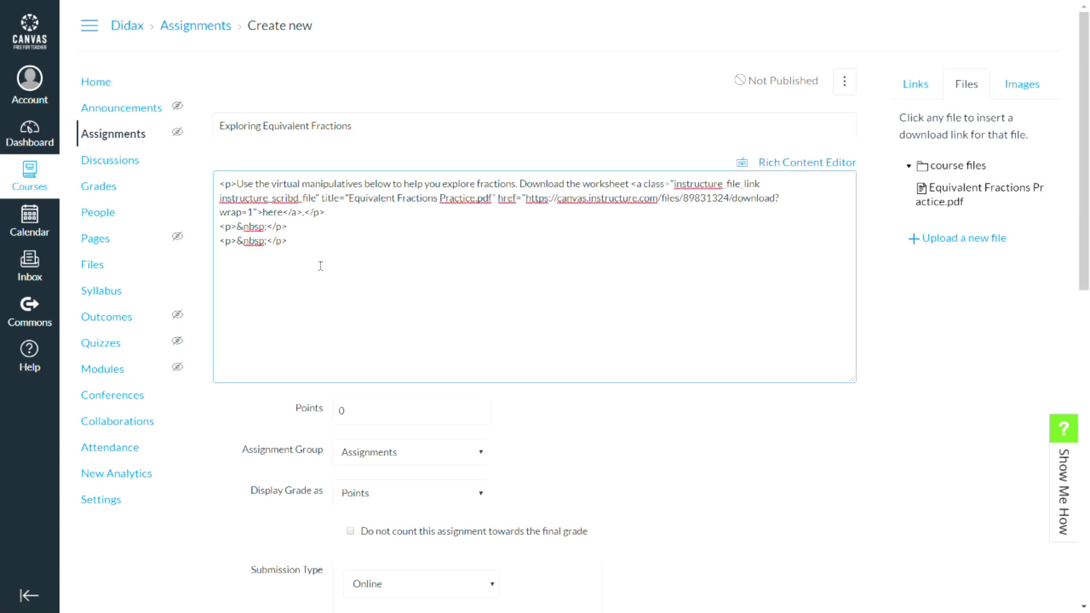
pyautogui.write('<iframe src="https://www.didax.com/apps/two-color-counters" width="720" height="480"></iframe>')
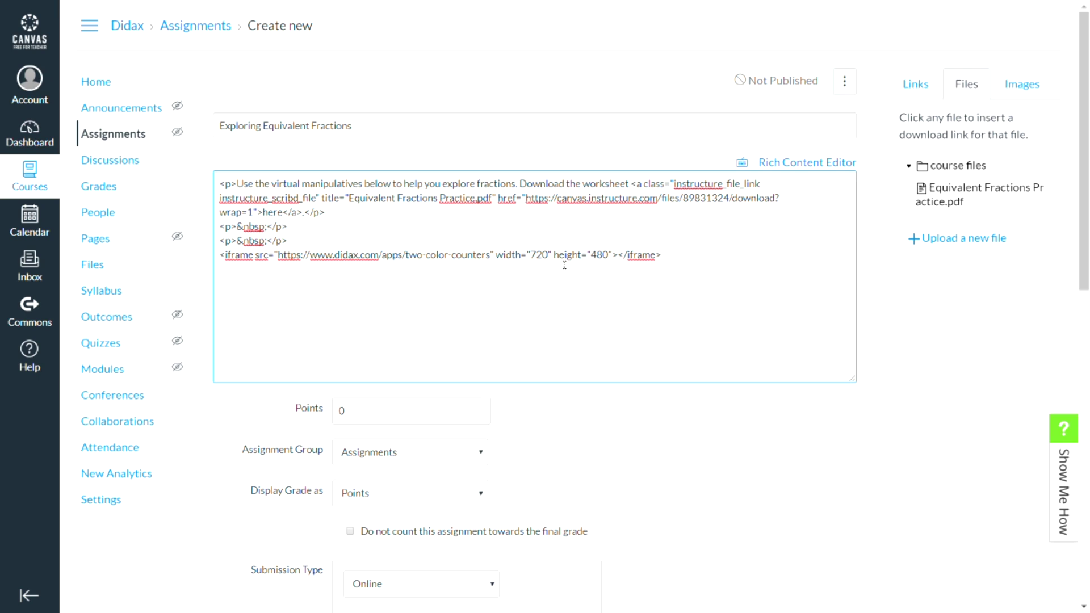
pyautogui.scroll(-7, 826, 404)
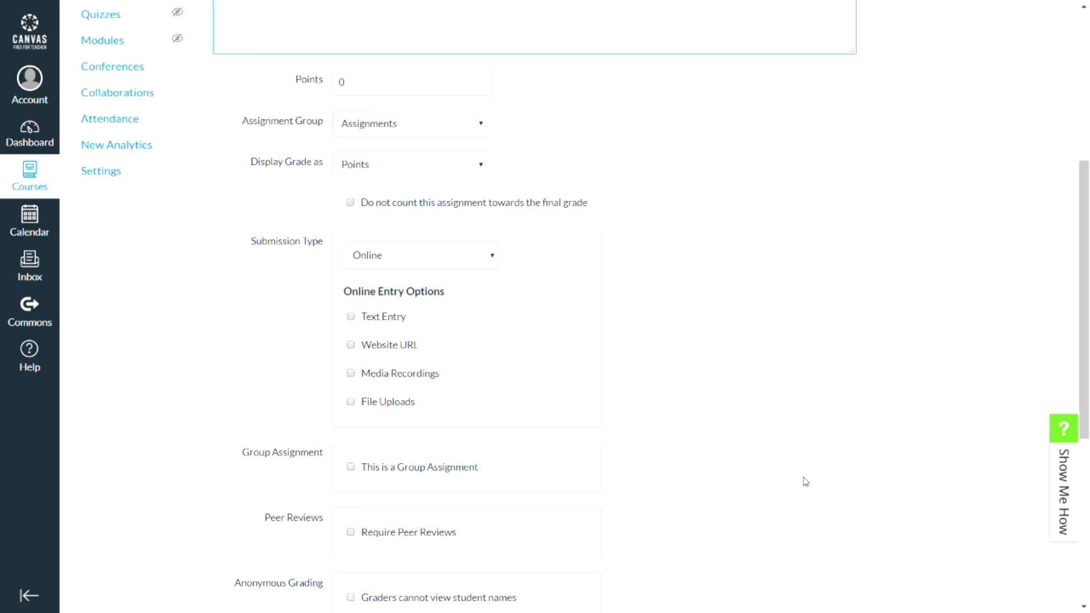
# Step: Set the assignment's points to 100
pyautogui.scroll(5, 713, 456)
pyautogui.scroll(-1, 564, 377)
pyautogui.click(378, 223)
pyautogui.press('BackSpace')
pyautogui.write('100')
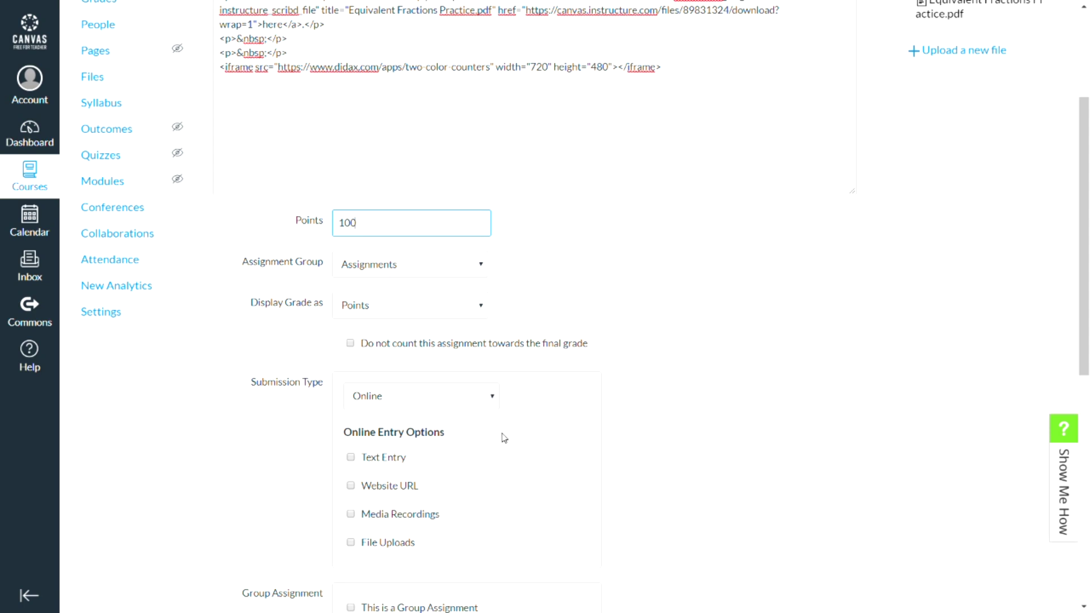
# Step: Choose File Uploads as the online submission type and save the assignment
pyautogui.scroll(-2, 504, 437)
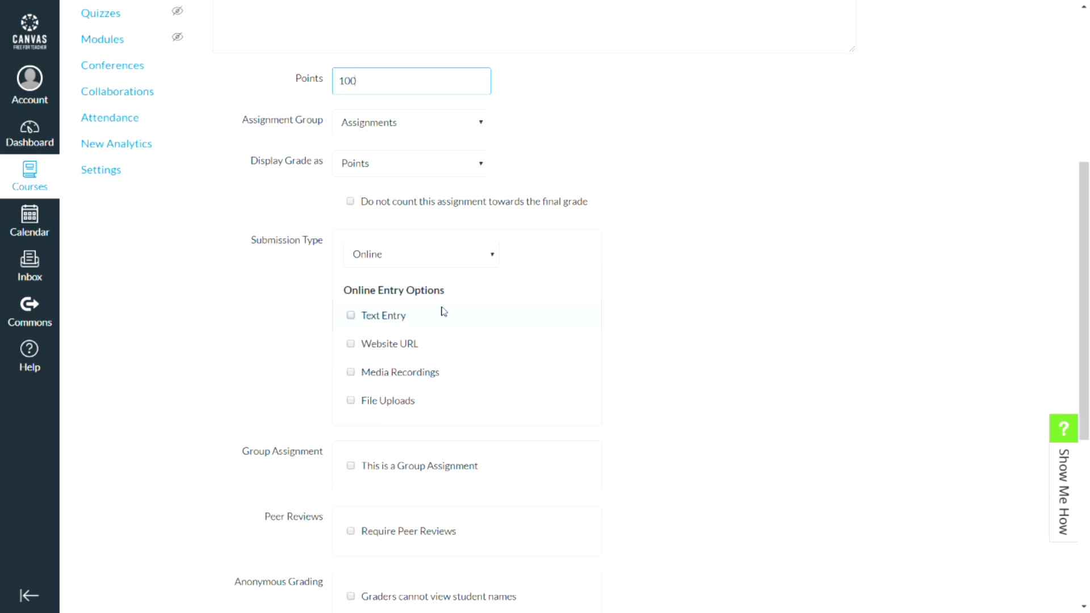
pyautogui.scroll(-4, 548, 424)
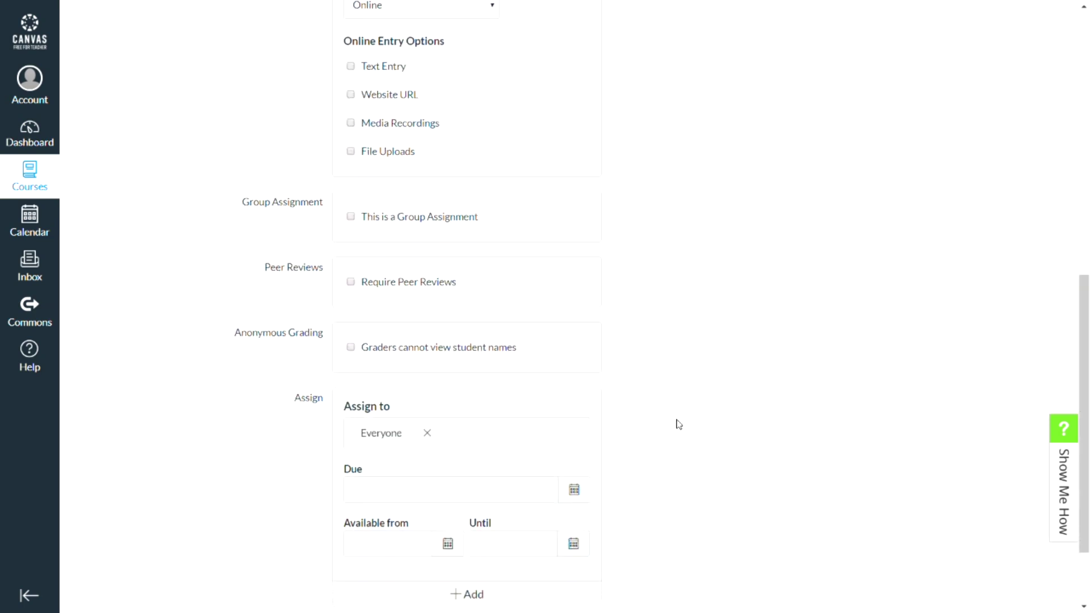
pyautogui.scroll(-1, 649, 430)
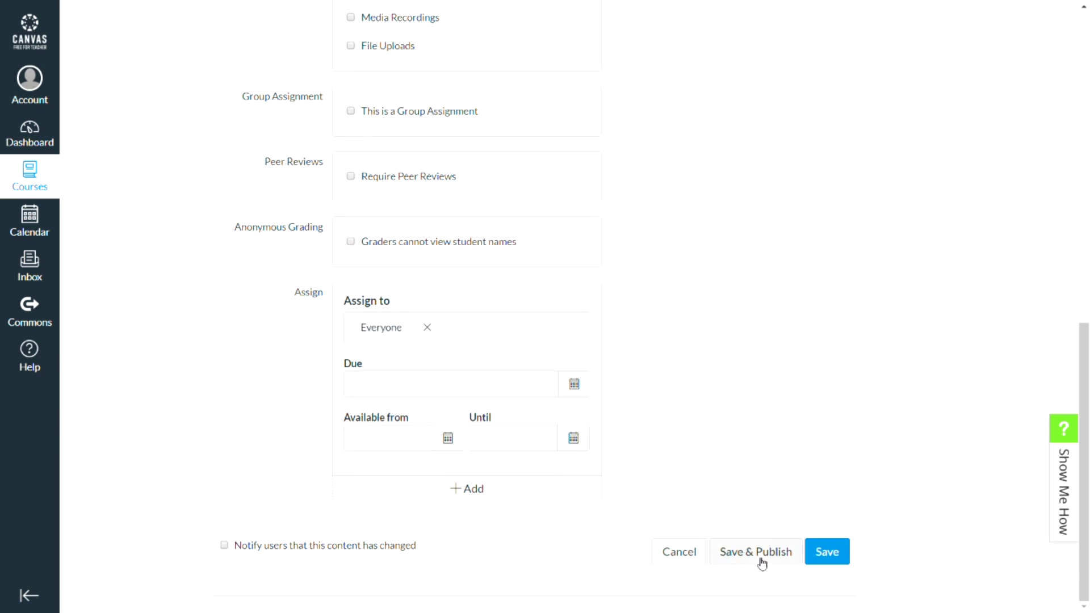
pyautogui.click(827, 553)
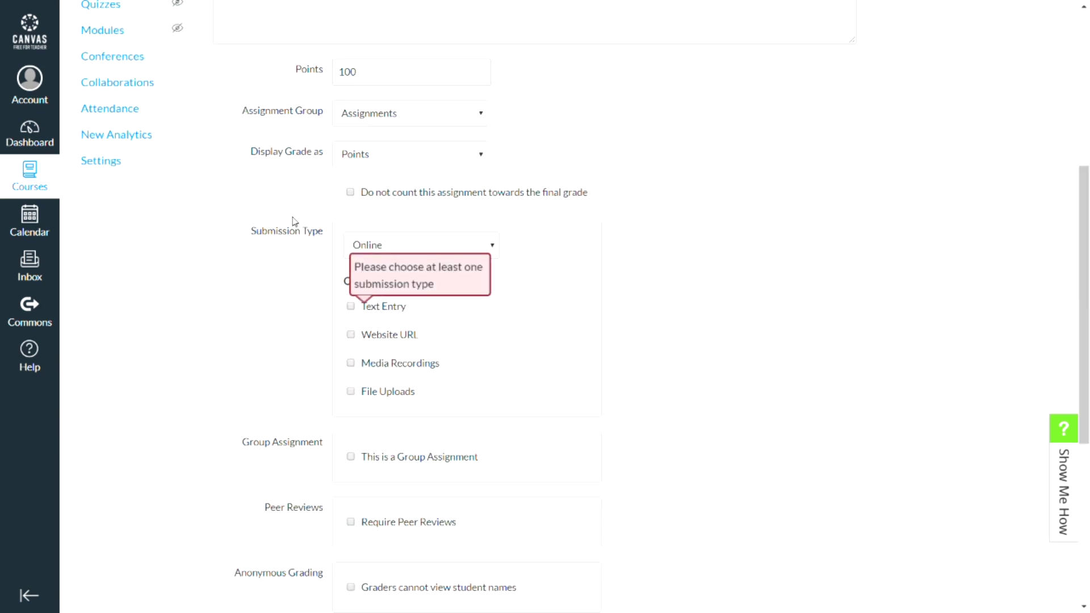
pyautogui.click(351, 391)
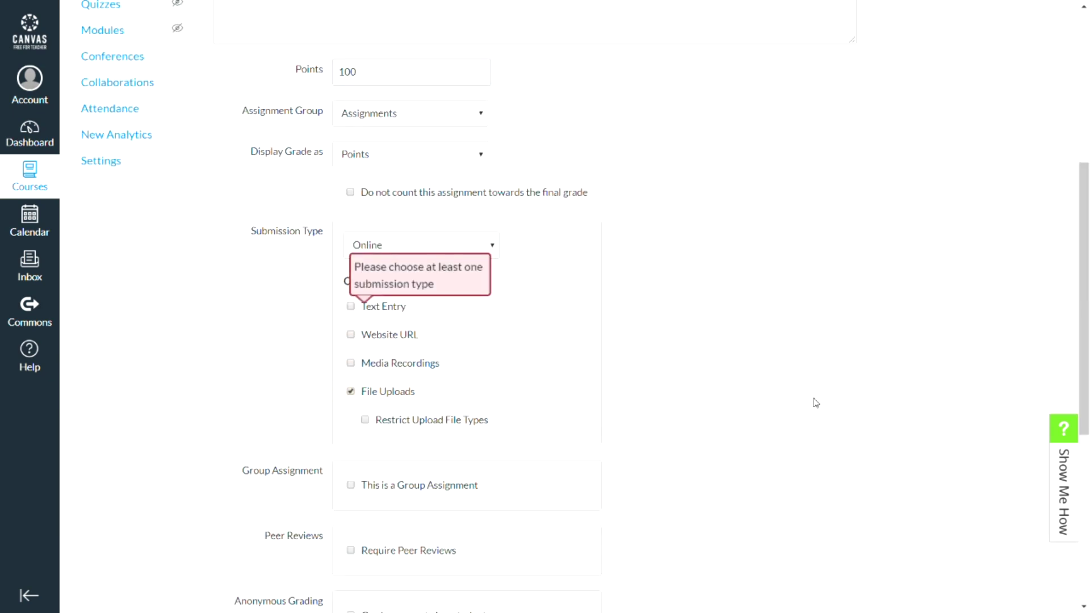
pyautogui.scroll(-5, 795, 404)
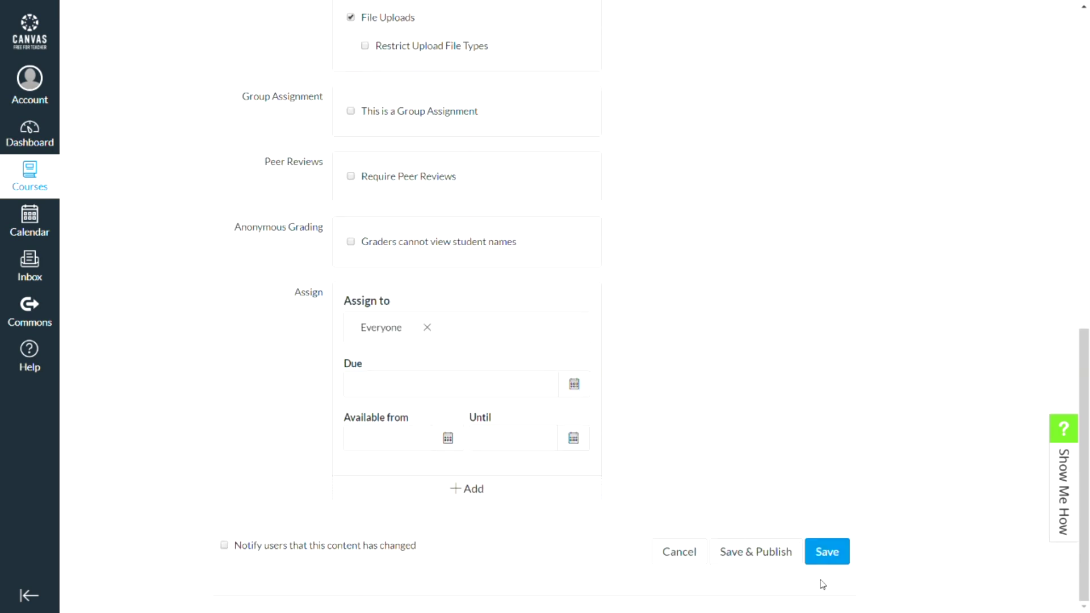
pyautogui.click(828, 551)
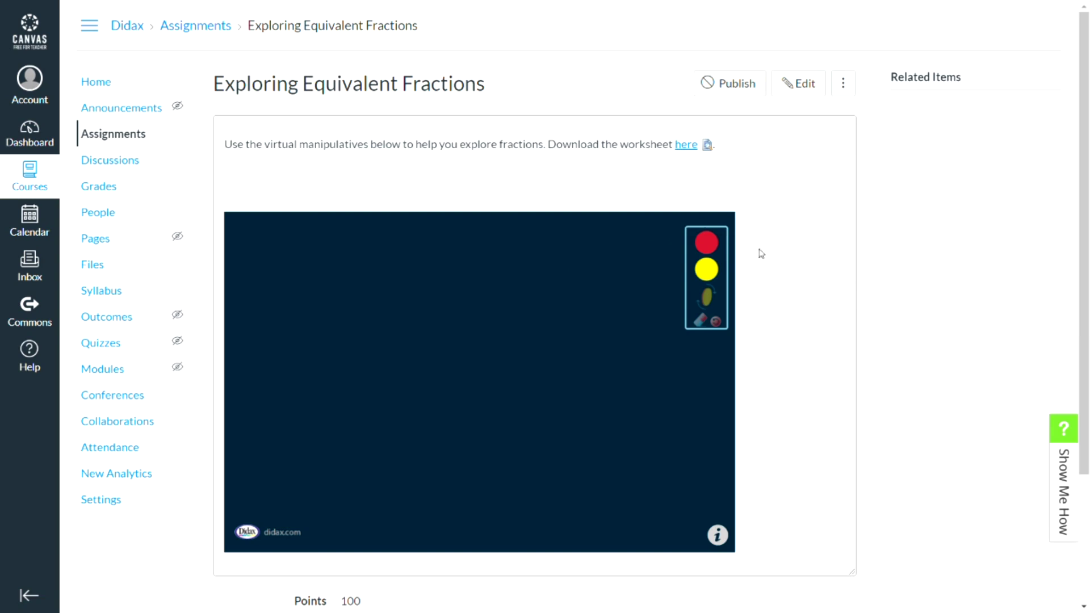
# Step: Drag a yellow counter onto the saved assignment's embedded Didax workspace to test it
pyautogui.moveTo(706, 269); pyautogui.dragTo(341, 358)
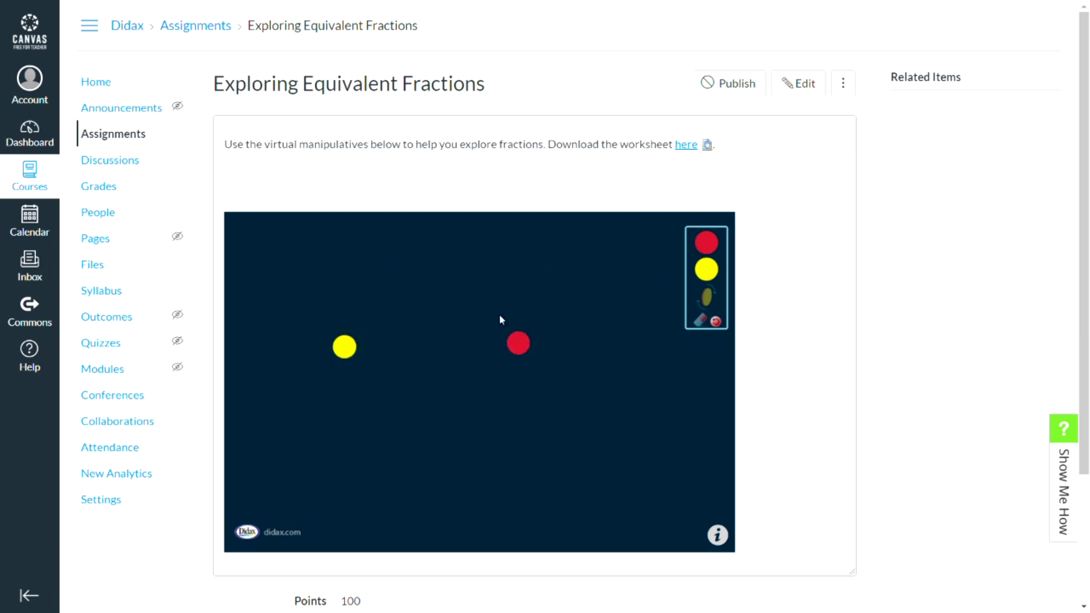